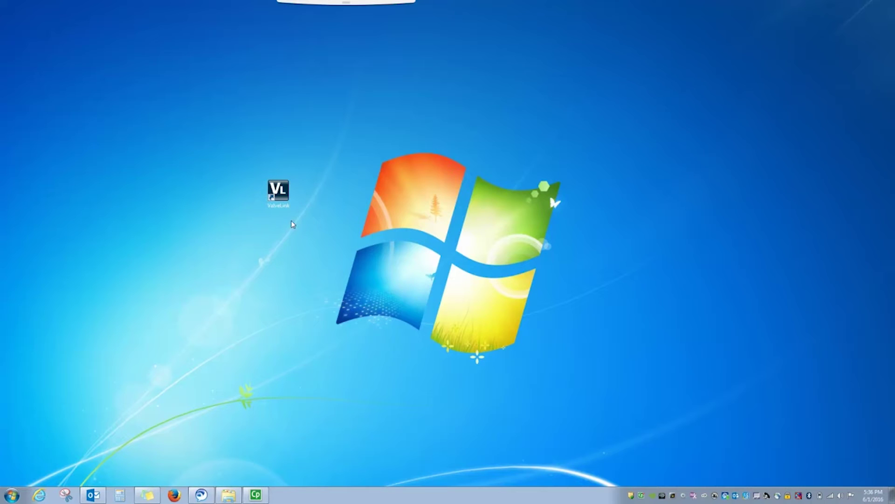
- Review the ValveLink Software Admins group in Local Users and Groups without changes, then return to ValveLink Solo
left_click(12, 495)
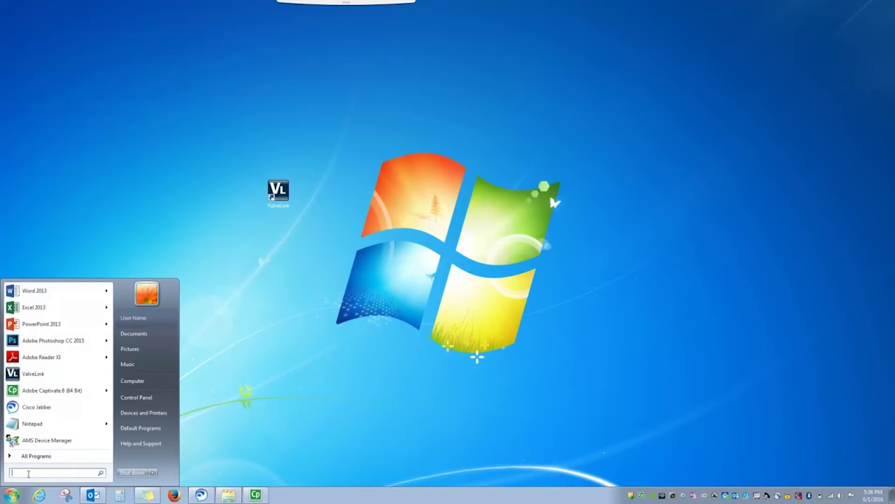
type("local")
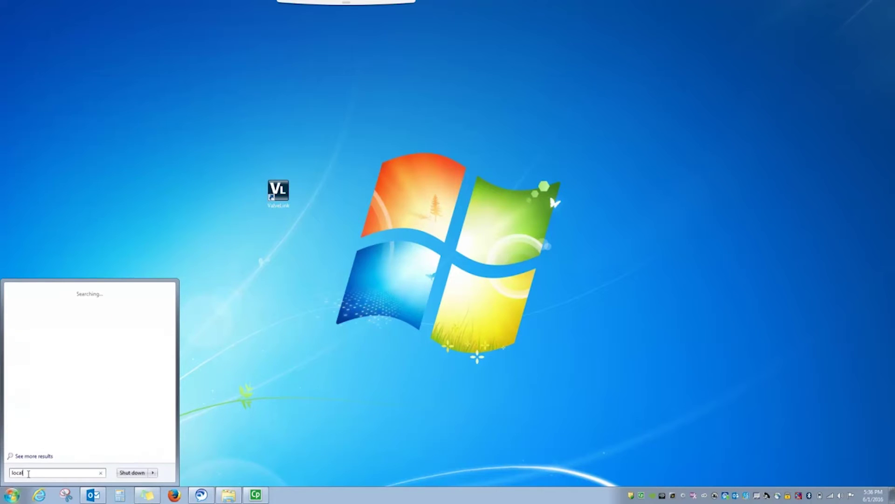
type(" users and g")
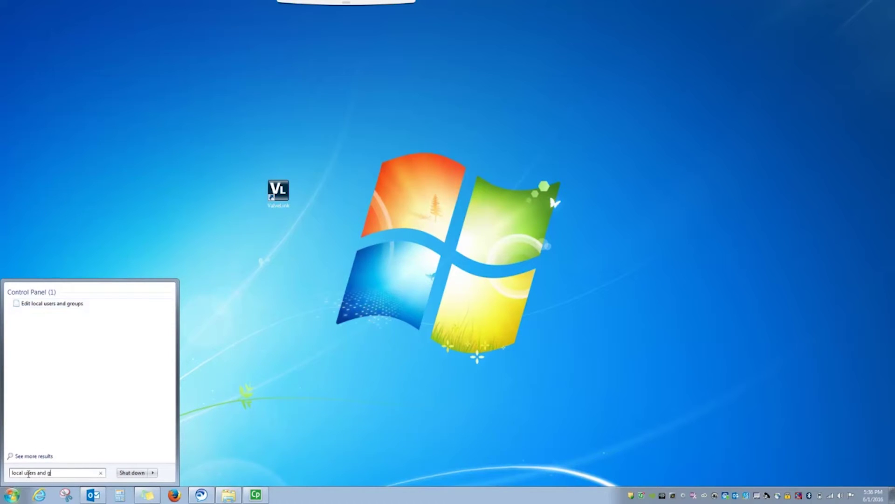
type("roups")
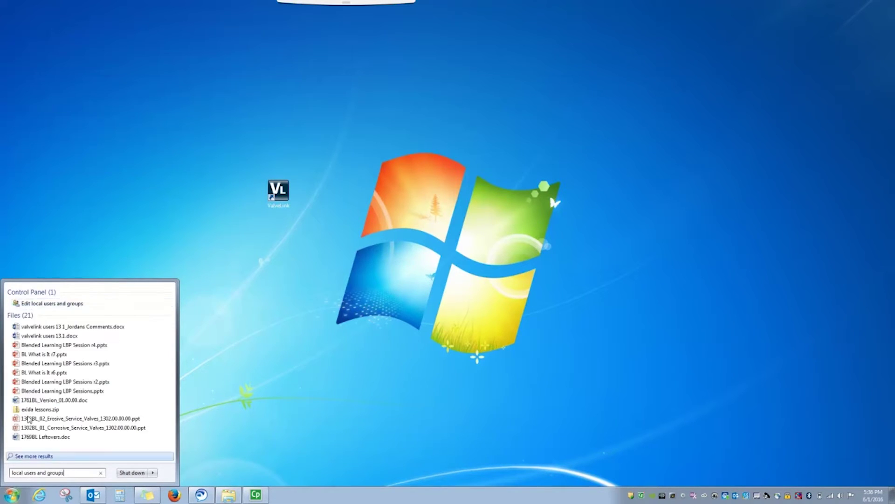
left_click(61, 304)
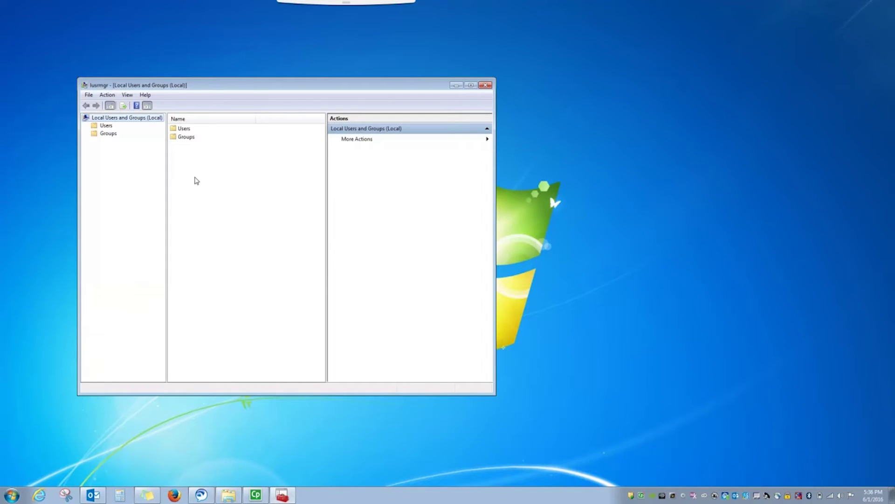
double_click(184, 137)
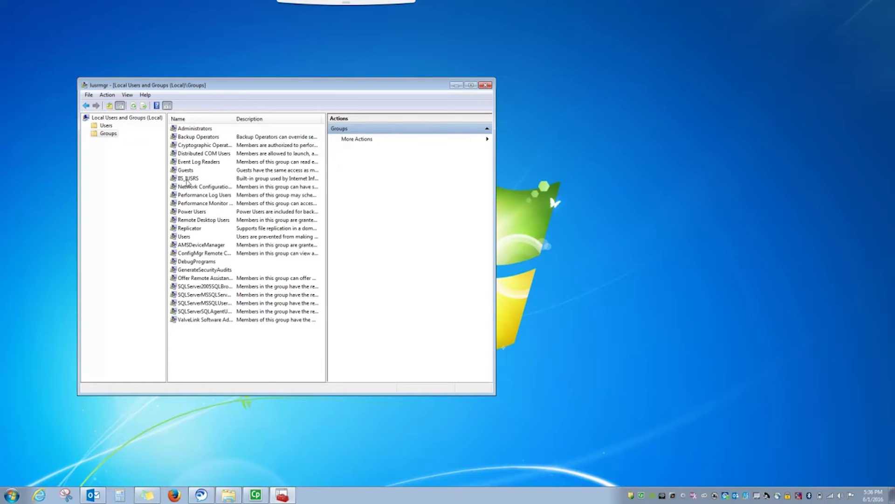
double_click(196, 321)
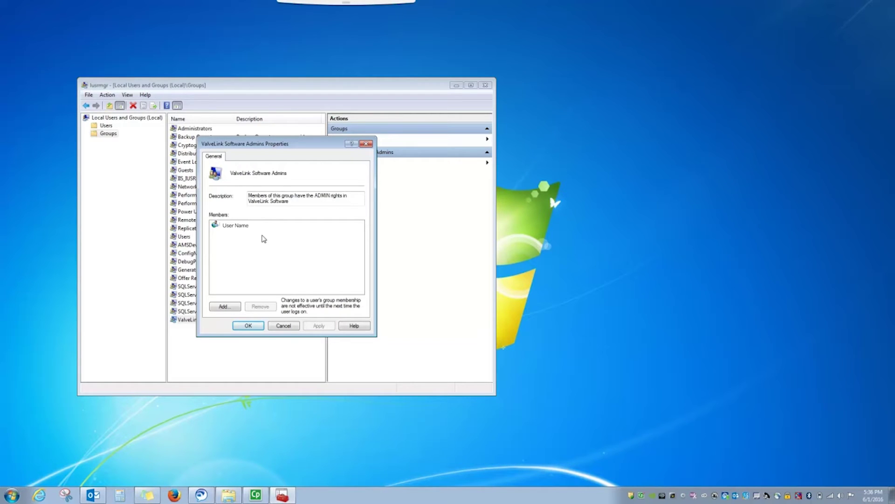
left_click(250, 325)
left_click(486, 87)
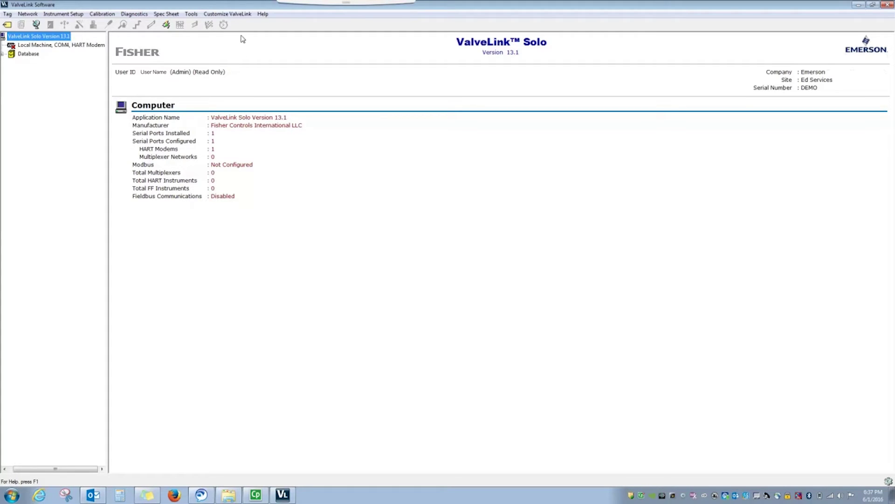
left_click(242, 15)
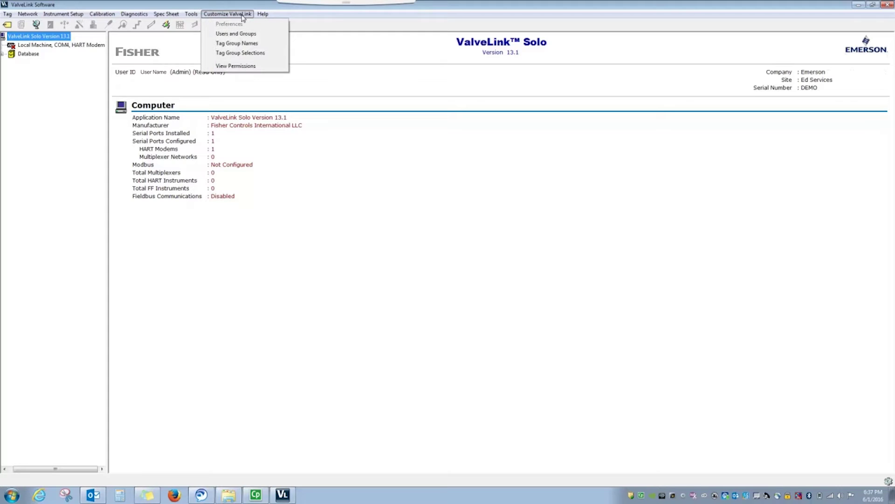
- In Users and Groups, begin adding an account, searching Groups and Users in Company.org
left_click(246, 34)
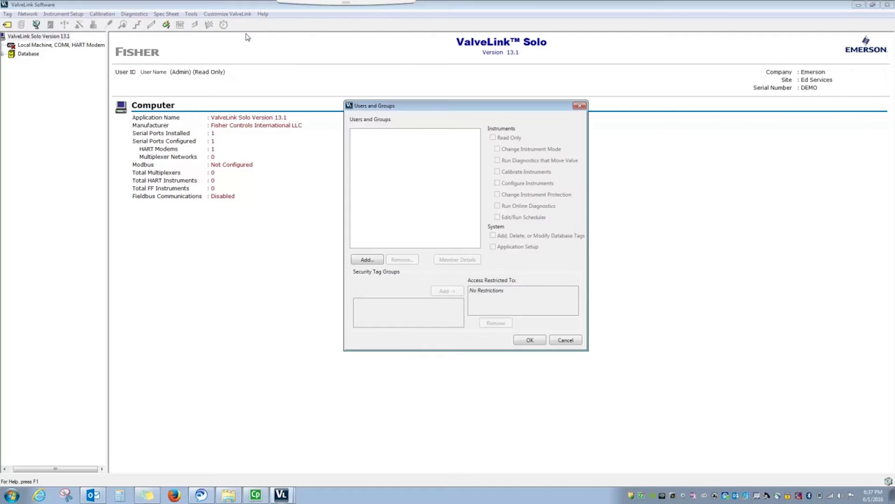
left_click(372, 260)
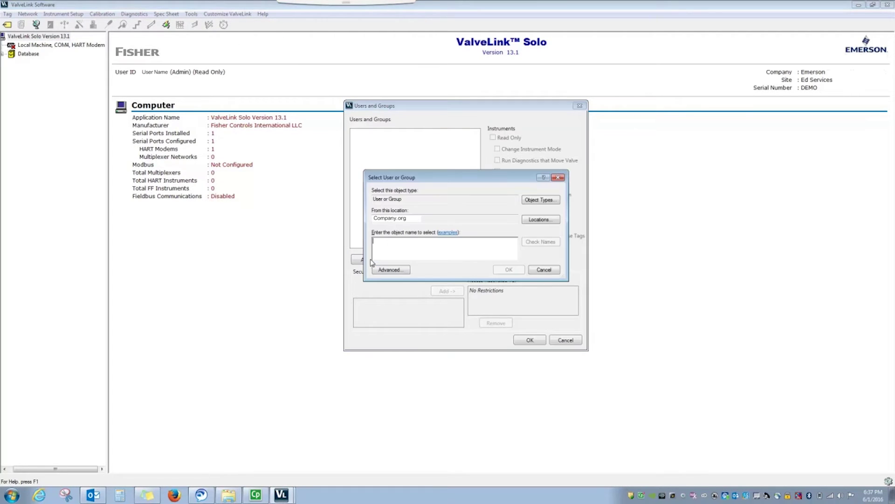
left_click(541, 200)
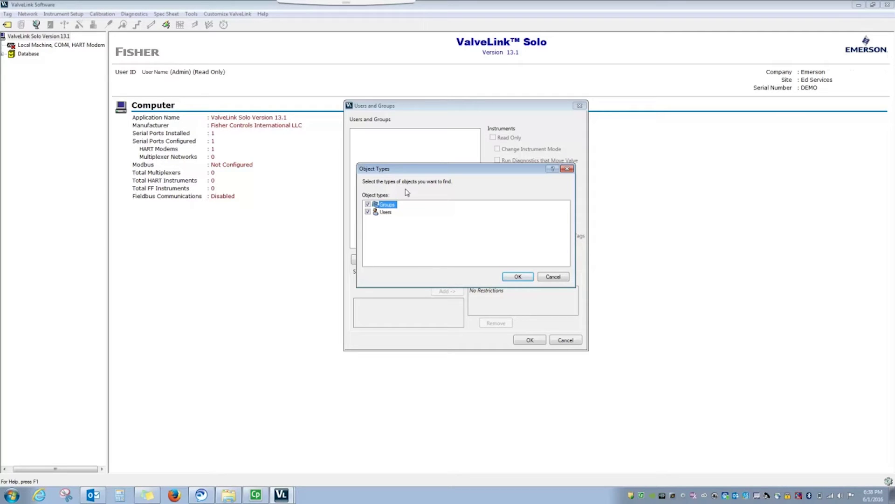
left_click(516, 277)
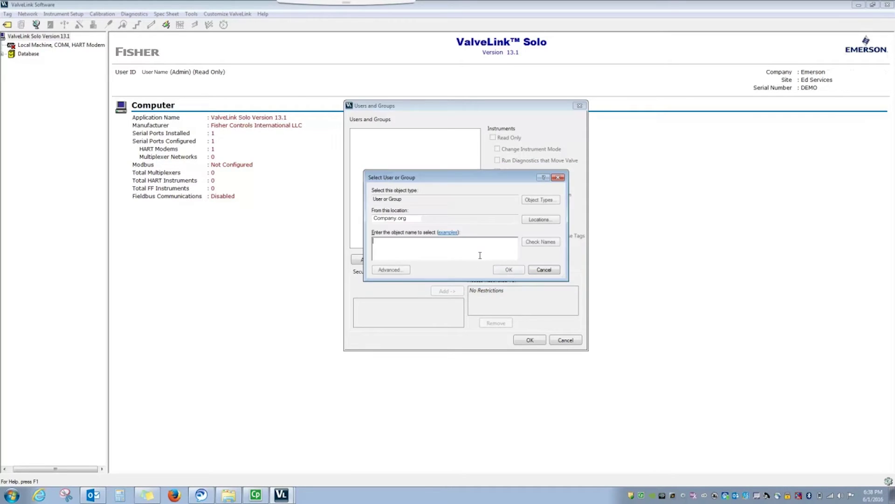
left_click(544, 220)
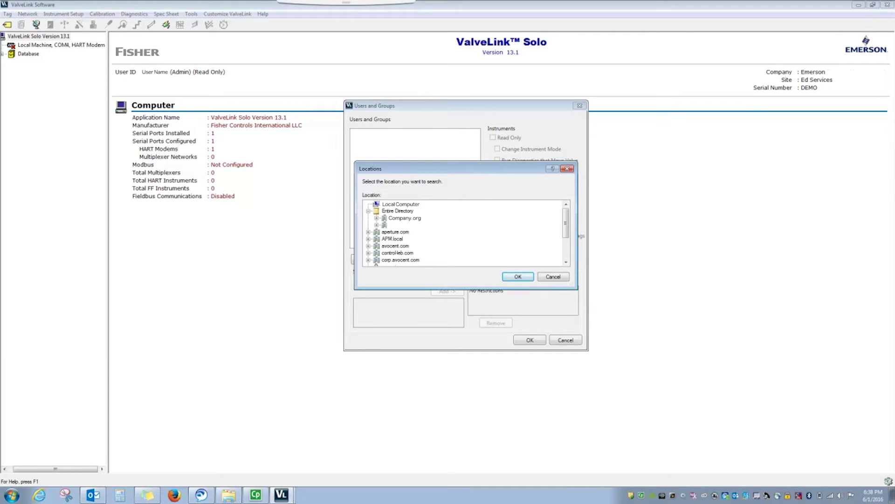
left_click(513, 277)
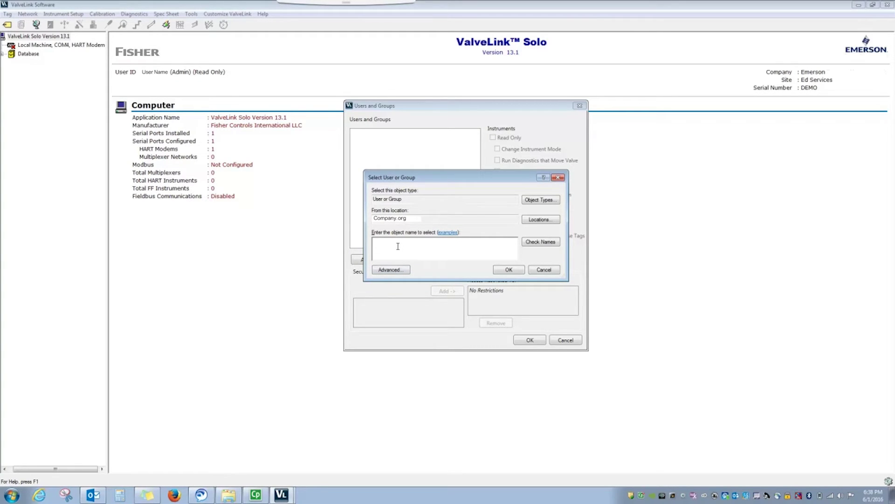
- Add User Name to the list with Read Only permission
type("User Name")
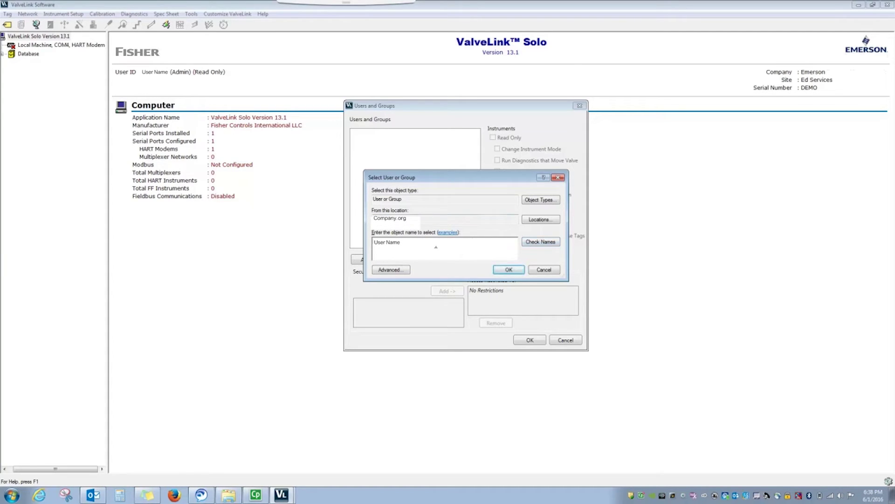
left_click(504, 270)
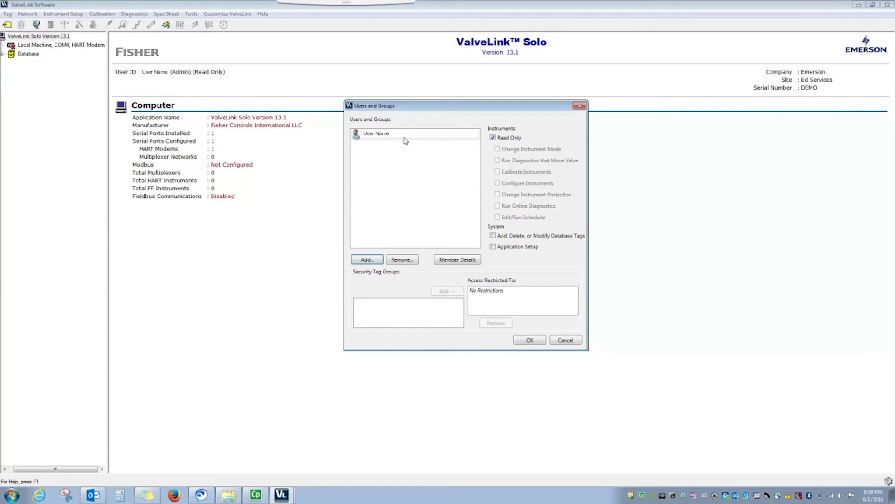
left_click(367, 260)
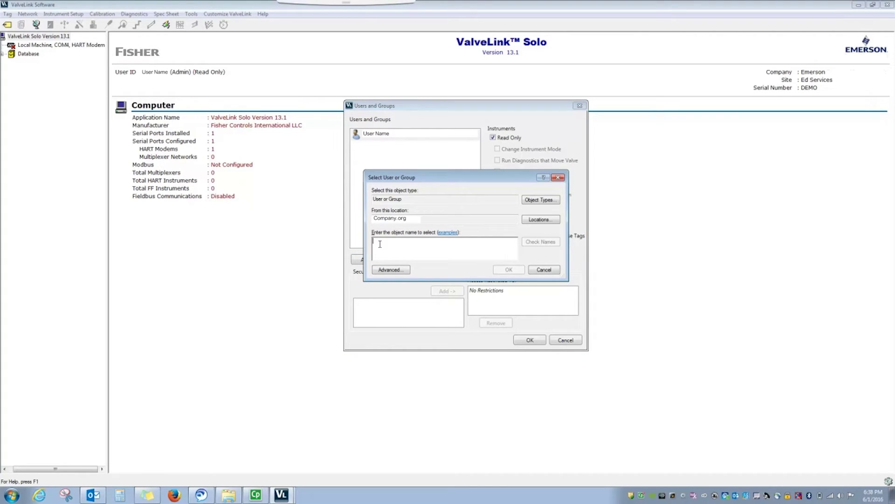
- Paste and verify Group User Name, add it to the list, and view its member details
type("Group User Name")
left_click(543, 242)
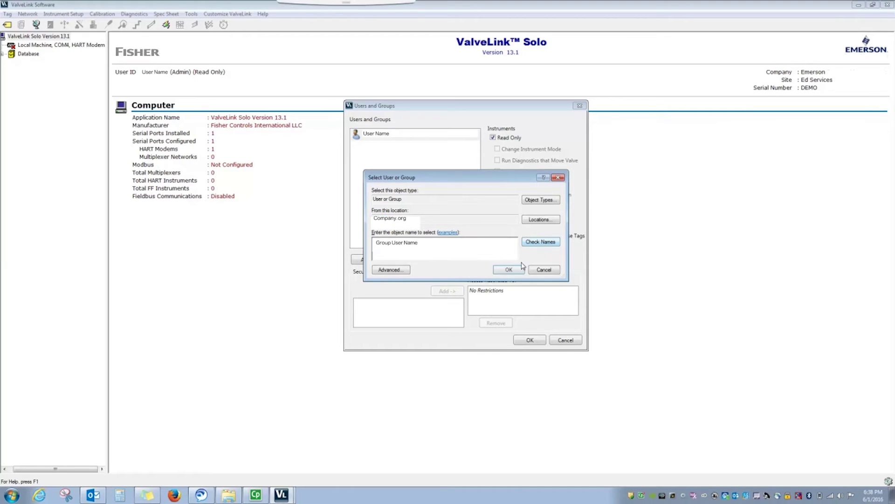
left_click(503, 271)
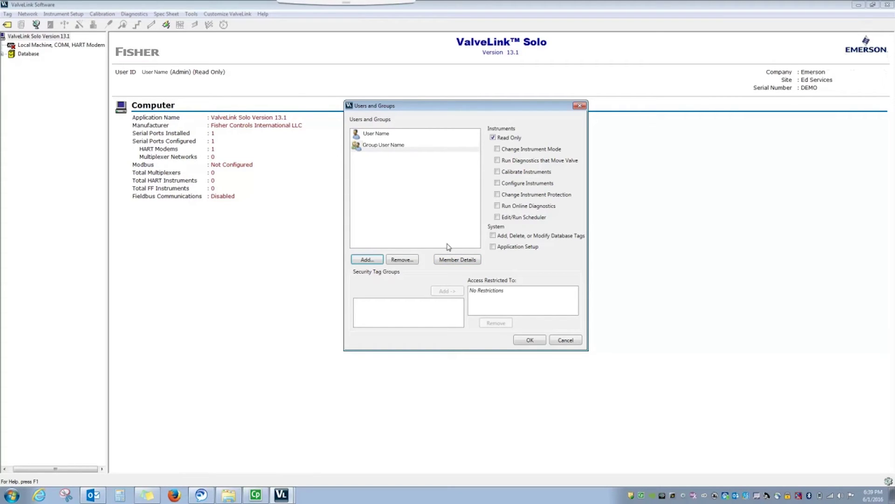
left_click(458, 261)
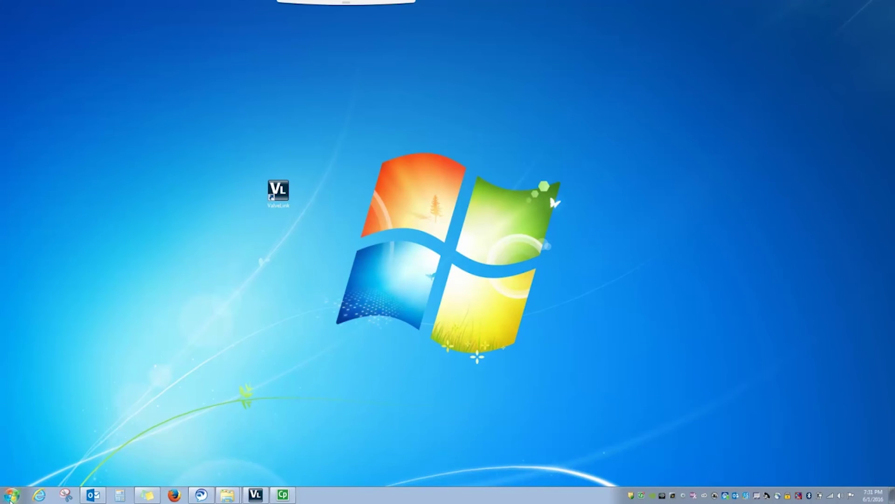
left_click(12, 494)
- Open Local Users and Groups via search and start a new user in the Users folder
left_click(20, 473)
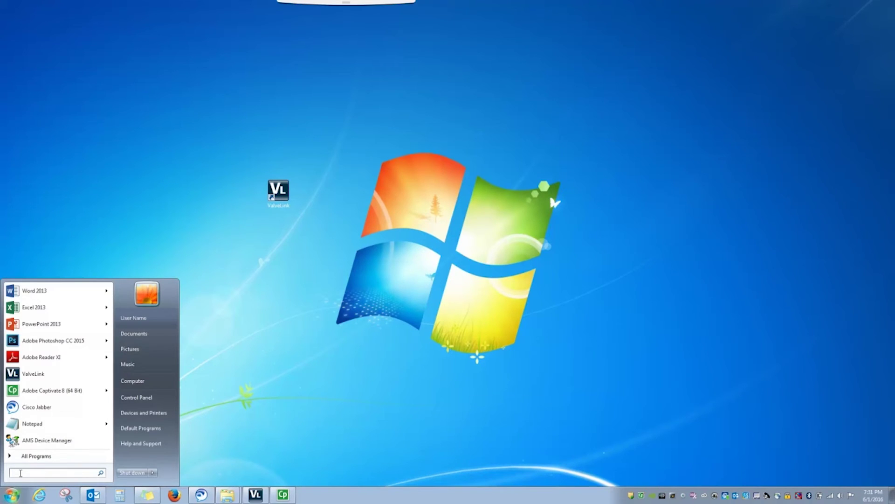
type("Local users a")
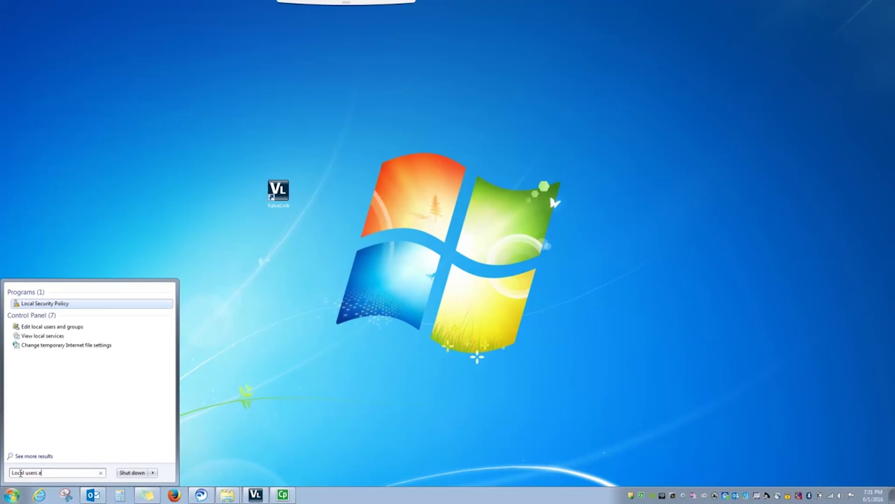
type("nd groups")
key("Return")
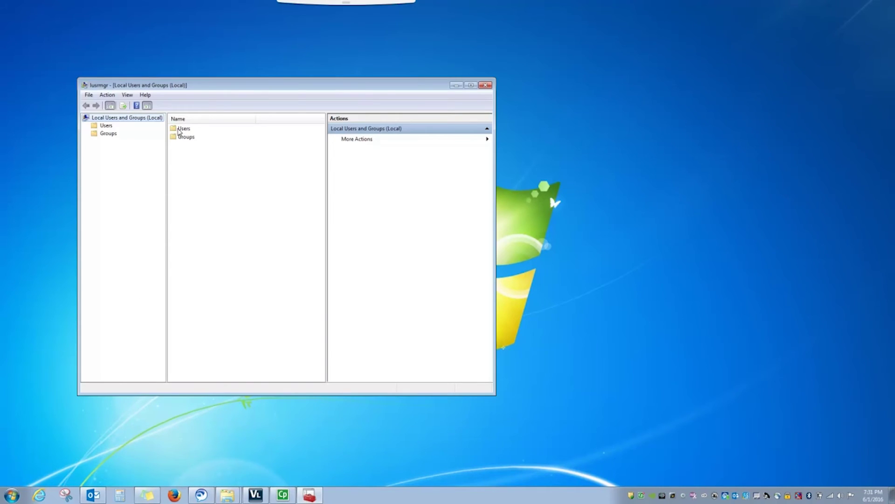
double_click(183, 131)
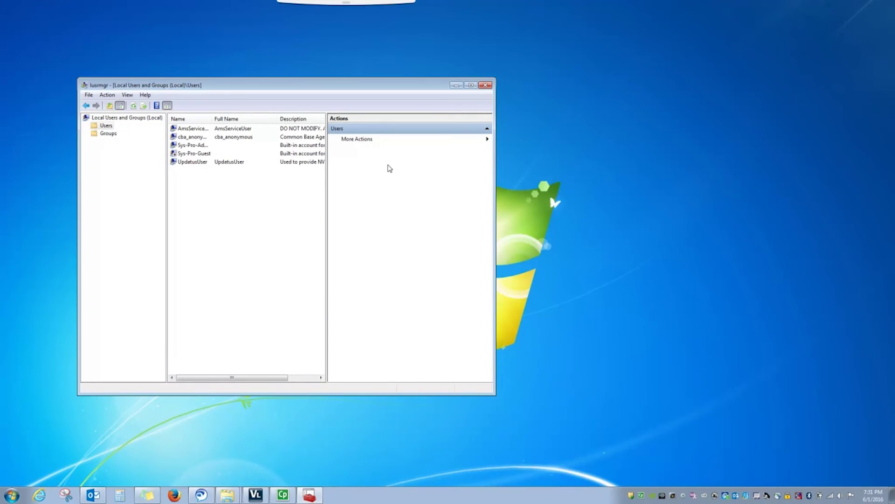
left_click(368, 142)
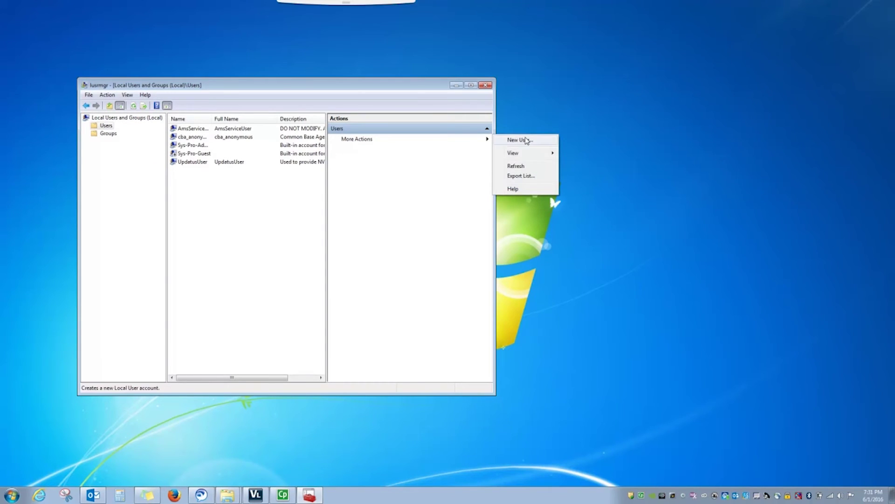
left_click(521, 139)
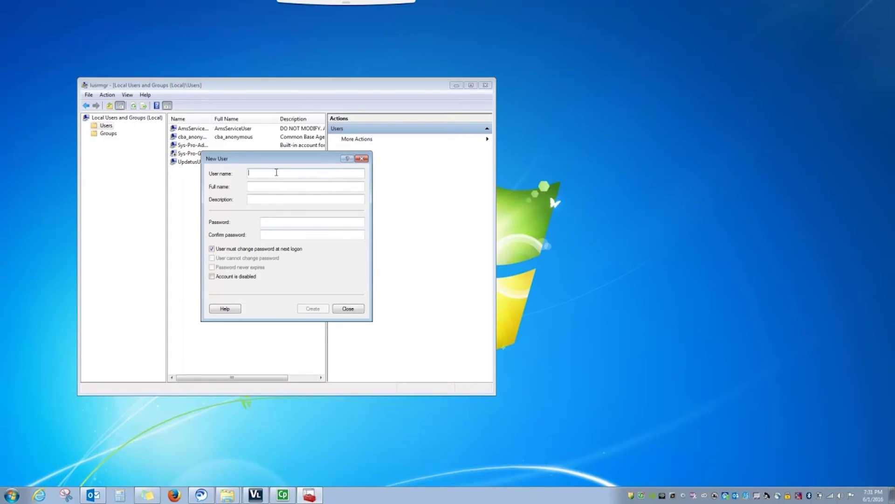
- Create user Technician with a full name, description 'Technician' and a password, then close the tool
type("Technician")
key("Tab")
type("John Smith")
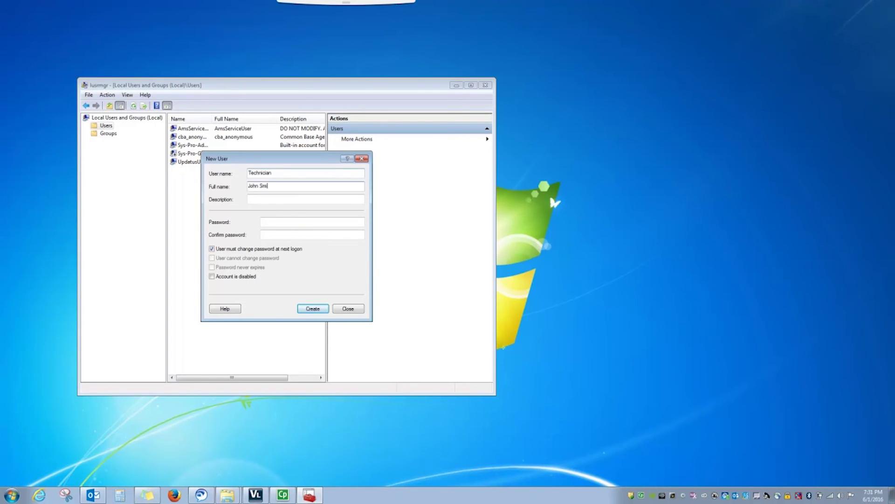
key("Tab")
type("Technician")
key("Tab")
type("P@ssw0rd")
key("Tab")
type("P@ssw0rd")
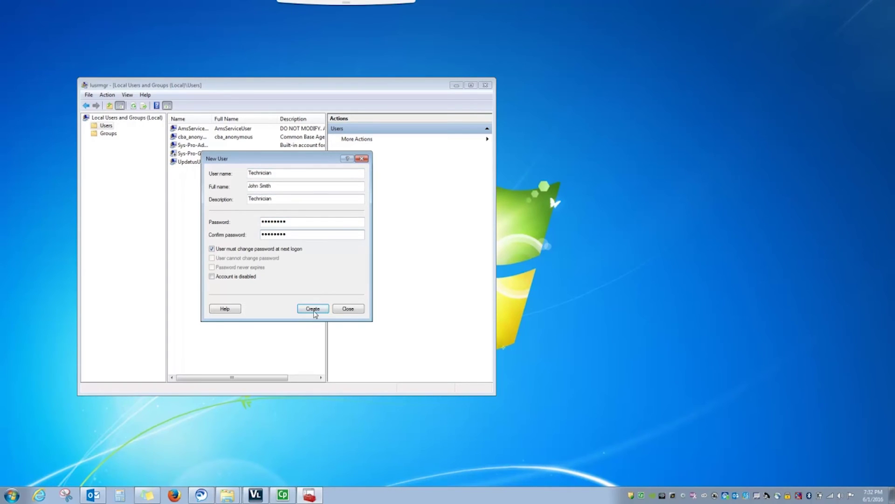
left_click(315, 308)
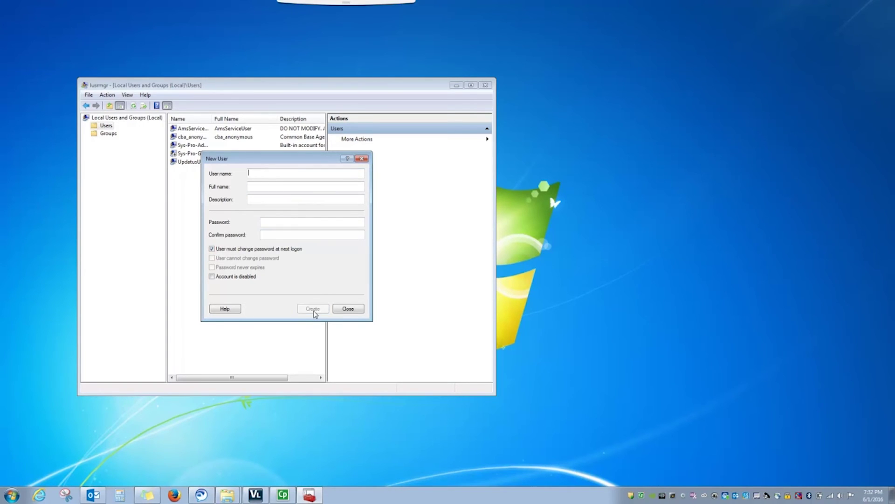
left_click(343, 311)
left_click(191, 163)
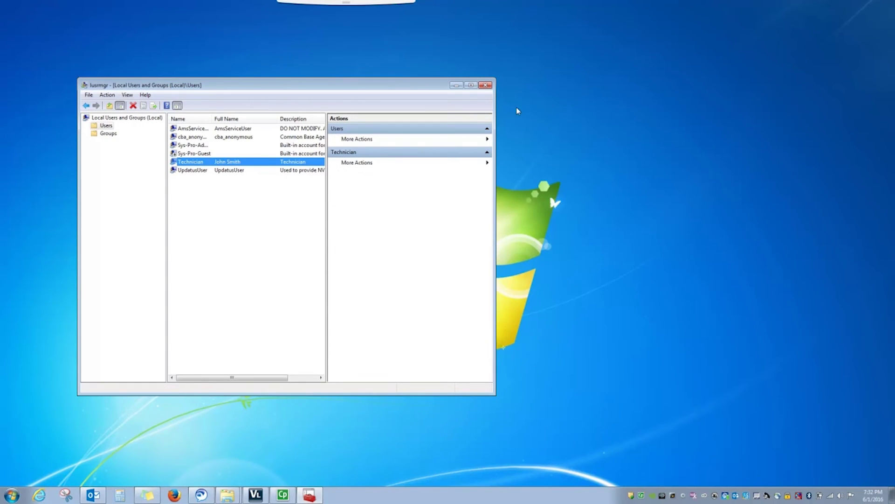
left_click(485, 85)
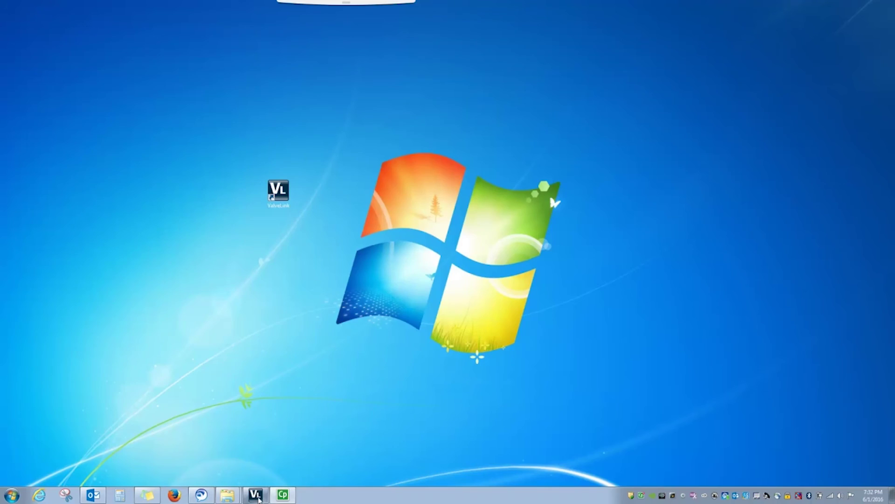
- Add Local Computer\Technician to ValveLink's Users and Groups, searching the Local Computer location
left_click(256, 494)
left_click(230, 14)
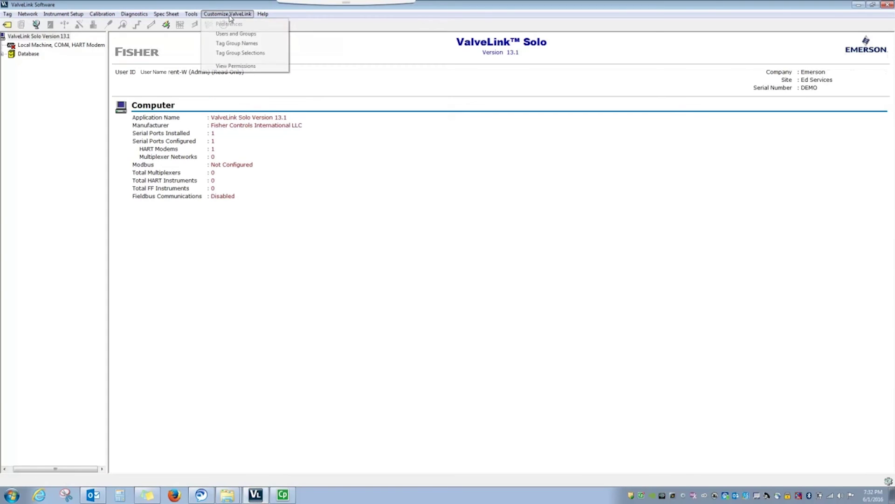
left_click(236, 37)
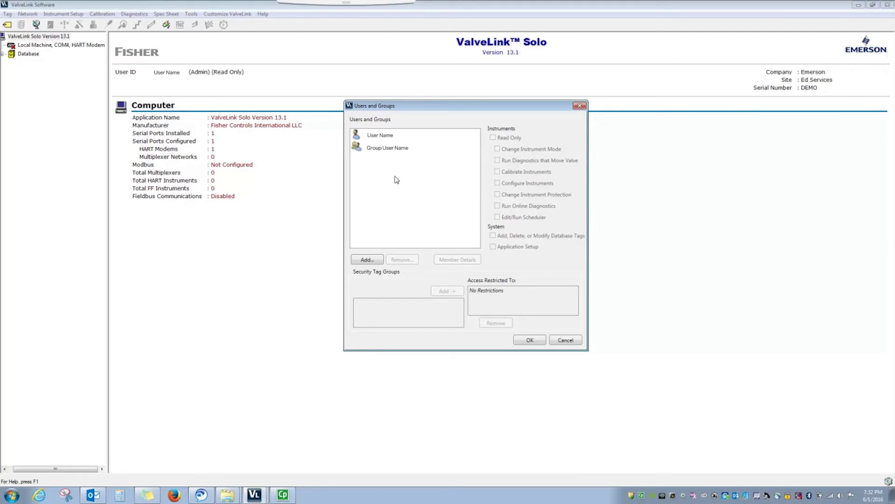
left_click(381, 260)
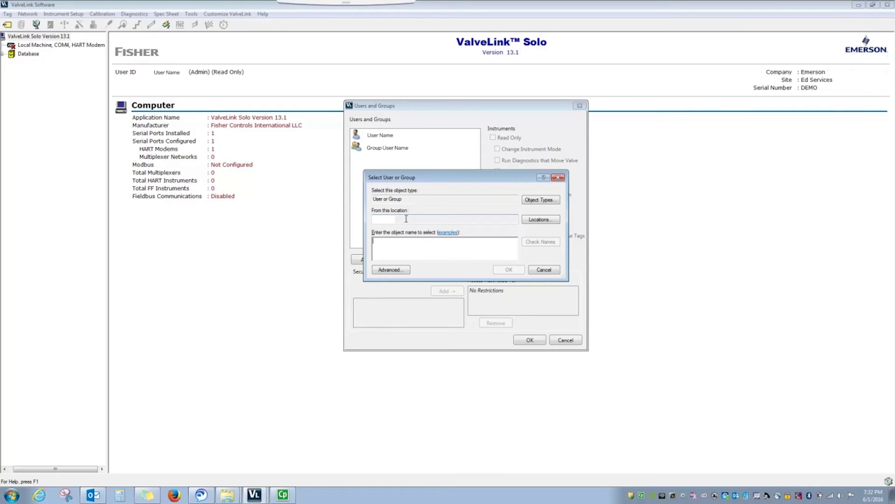
left_click(537, 221)
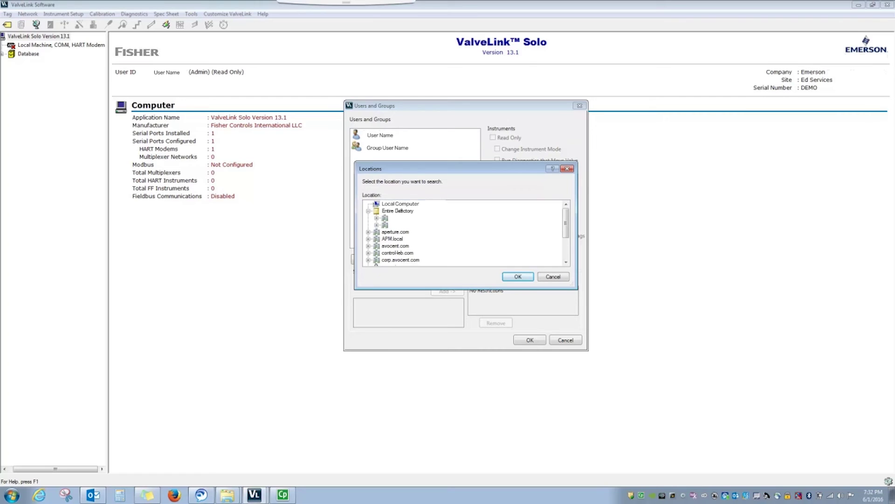
left_click(522, 277)
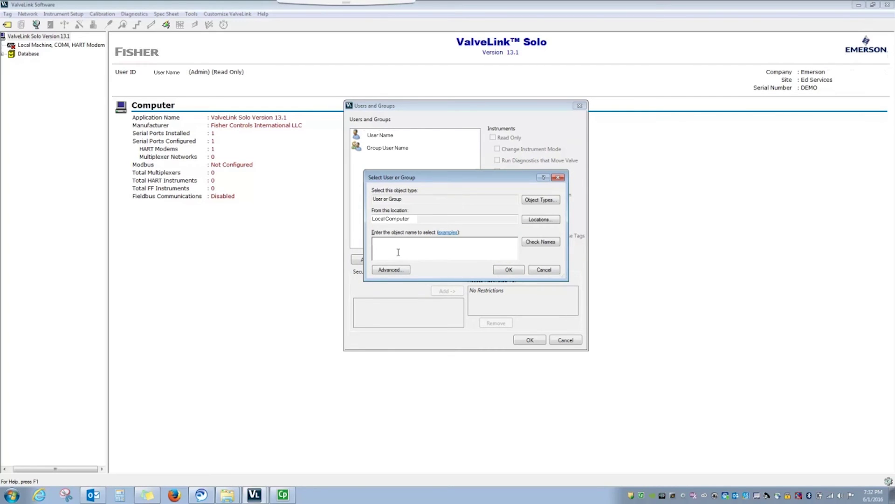
type("Local Computer\\Technician")
left_click(507, 269)
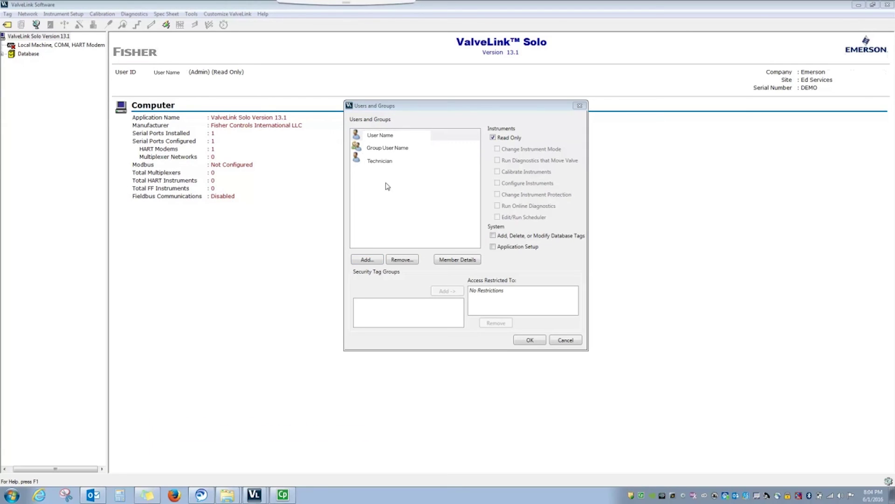
- Compare the User Name and Group User Name entries, then clear Read Only on User Name to grant all instrument permissions
left_click(380, 135)
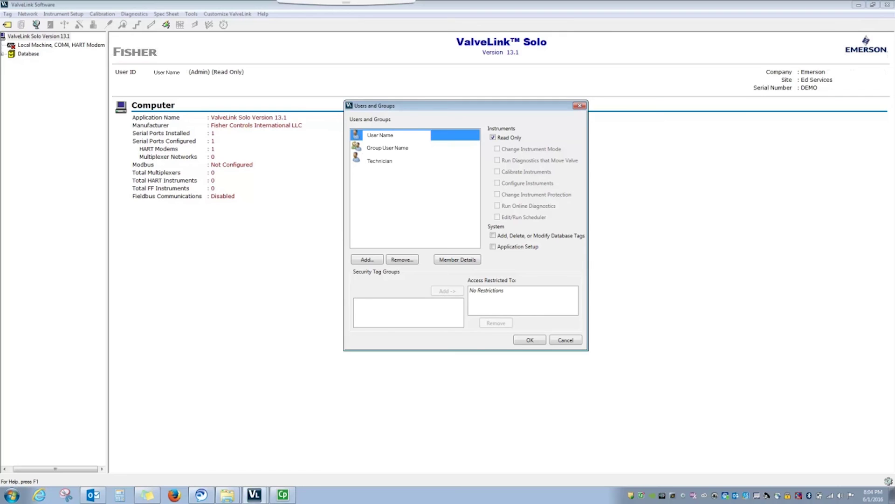
left_click(387, 147)
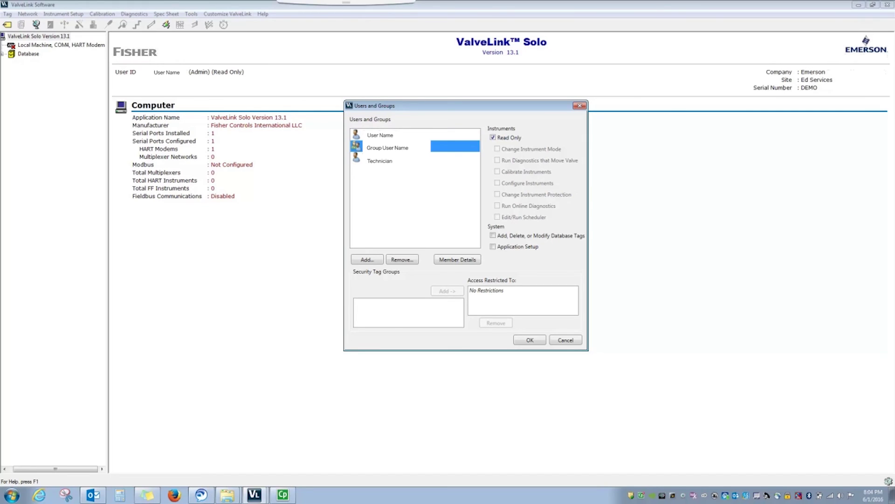
left_click(380, 135)
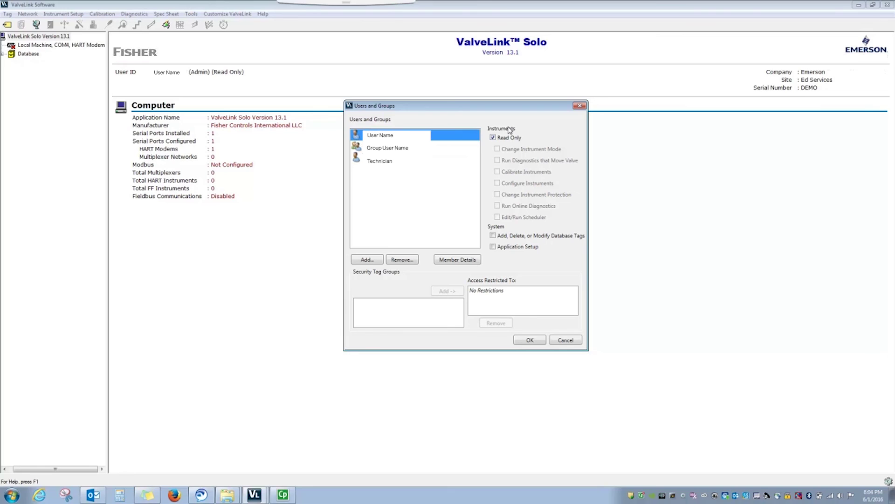
left_click(493, 138)
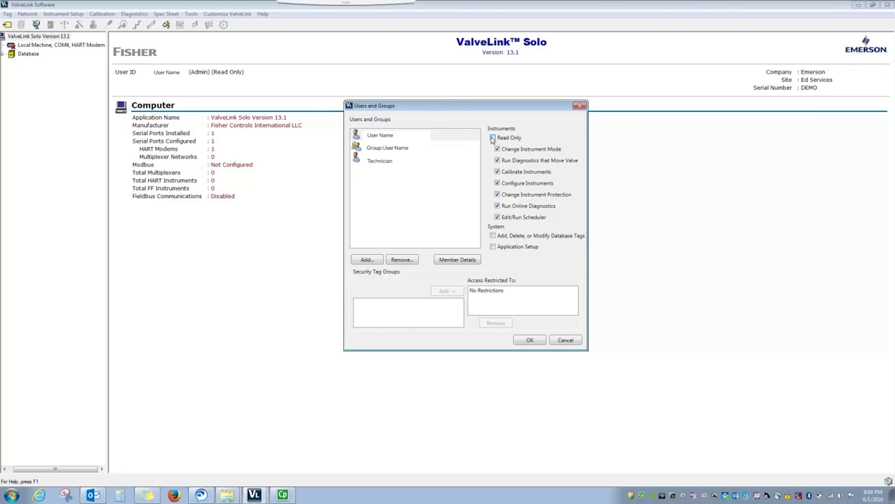